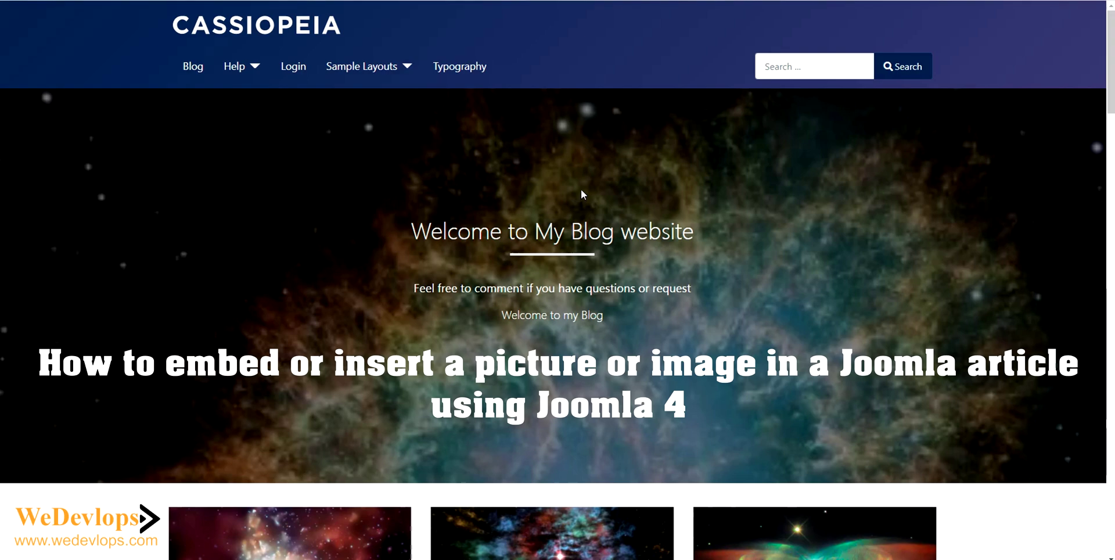
- Browse the site front page and the full 'Joomla' article, then go to the Articles manager
{"action": "scroll", "coordinate": [581, 192], "scroll_direction": "down", "scroll_amount": 2}
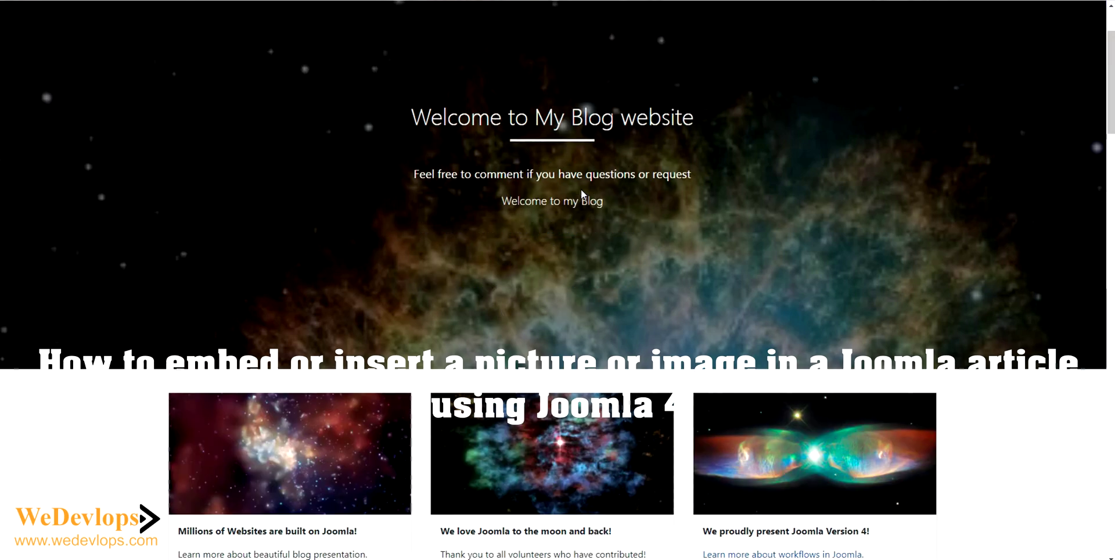
{"action": "scroll", "coordinate": [581, 189], "scroll_direction": "up", "scroll_amount": 1}
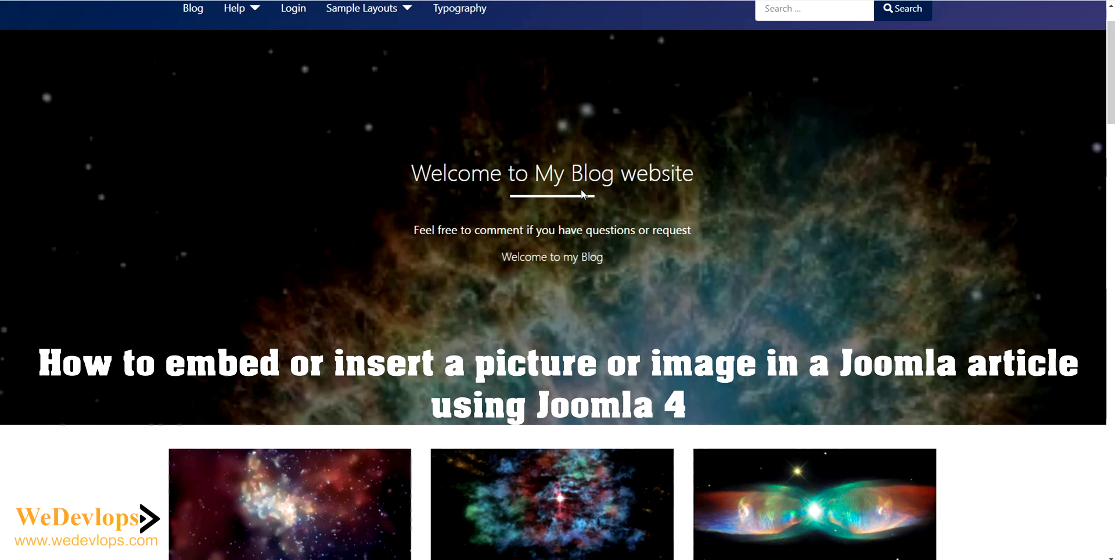
{"action": "scroll", "coordinate": [580, 189], "scroll_direction": "down", "scroll_amount": 2}
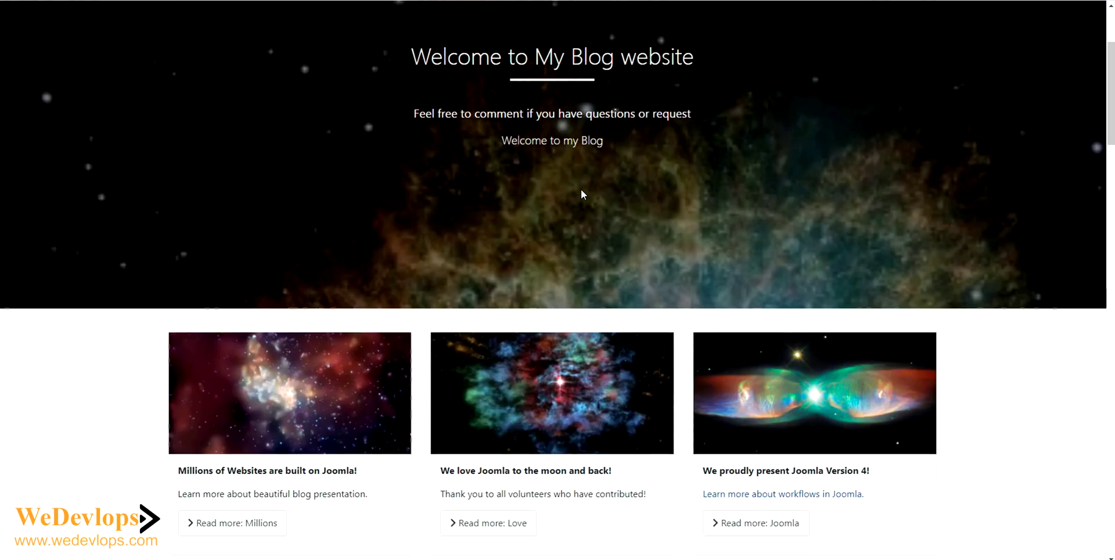
{"action": "scroll", "coordinate": [581, 190], "scroll_direction": "up", "scroll_amount": 3}
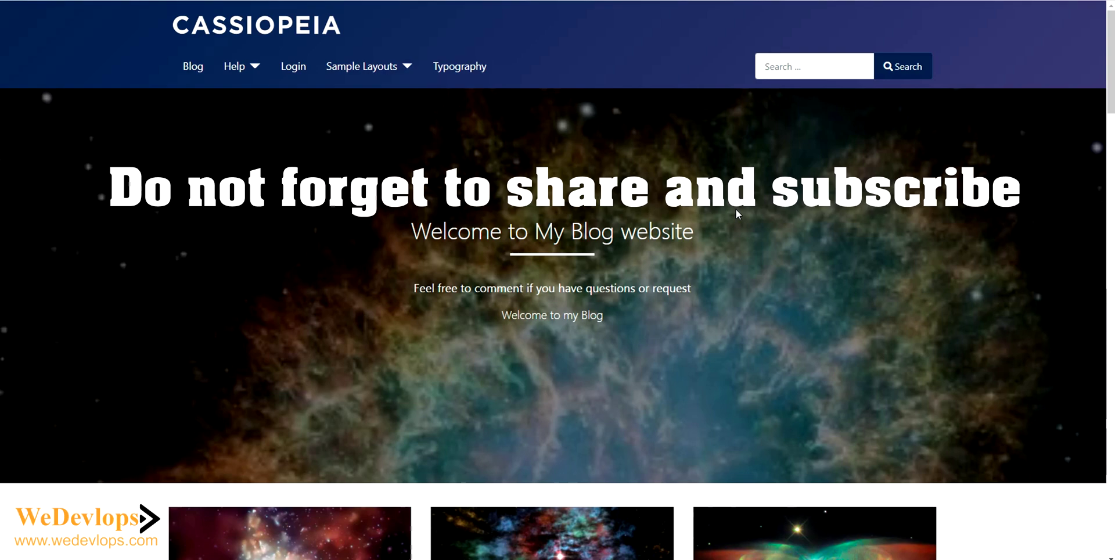
{"action": "scroll", "coordinate": [738, 214], "scroll_direction": "down", "scroll_amount": 1}
{"action": "scroll", "coordinate": [736, 214], "scroll_direction": "down", "scroll_amount": 2}
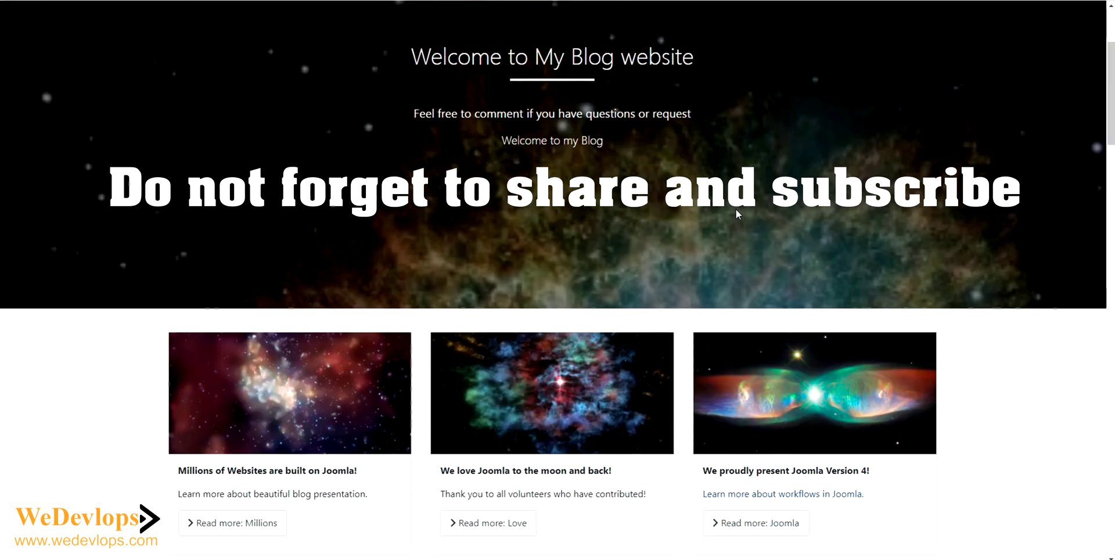
{"action": "scroll", "coordinate": [737, 214], "scroll_direction": "down", "scroll_amount": 1}
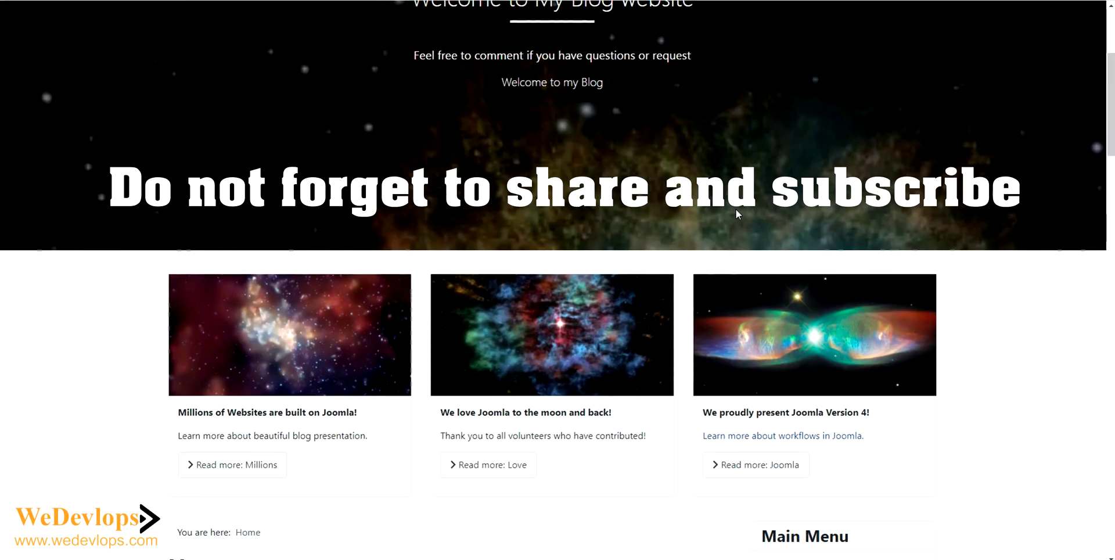
{"action": "scroll", "coordinate": [736, 214], "scroll_direction": "up", "scroll_amount": 4}
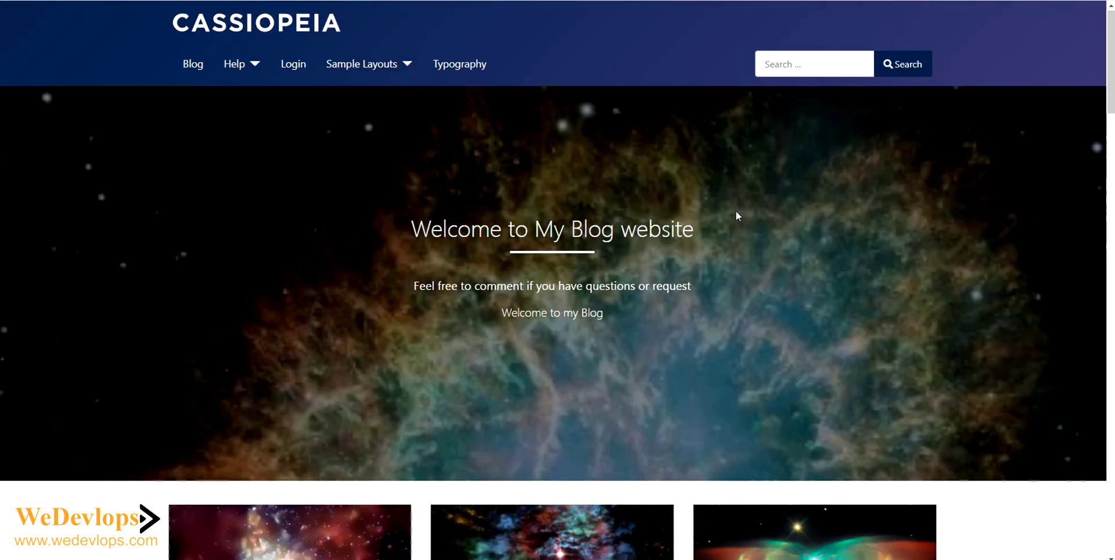
{"action": "scroll", "coordinate": [736, 214], "scroll_direction": "down", "scroll_amount": 2}
{"action": "scroll", "coordinate": [736, 214], "scroll_direction": "down", "scroll_amount": 2}
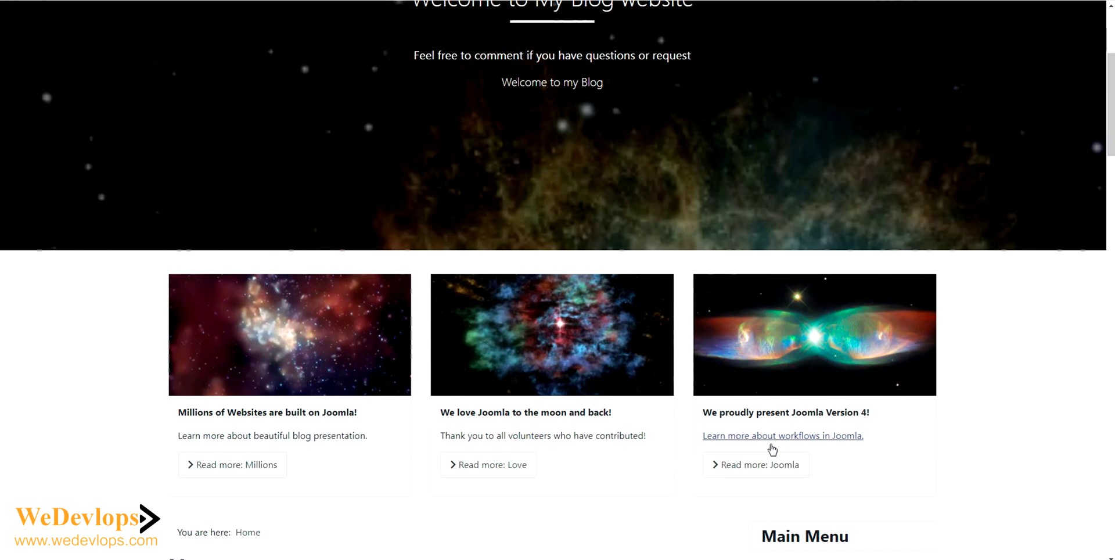
{"action": "left_click", "coordinate": [765, 469]}
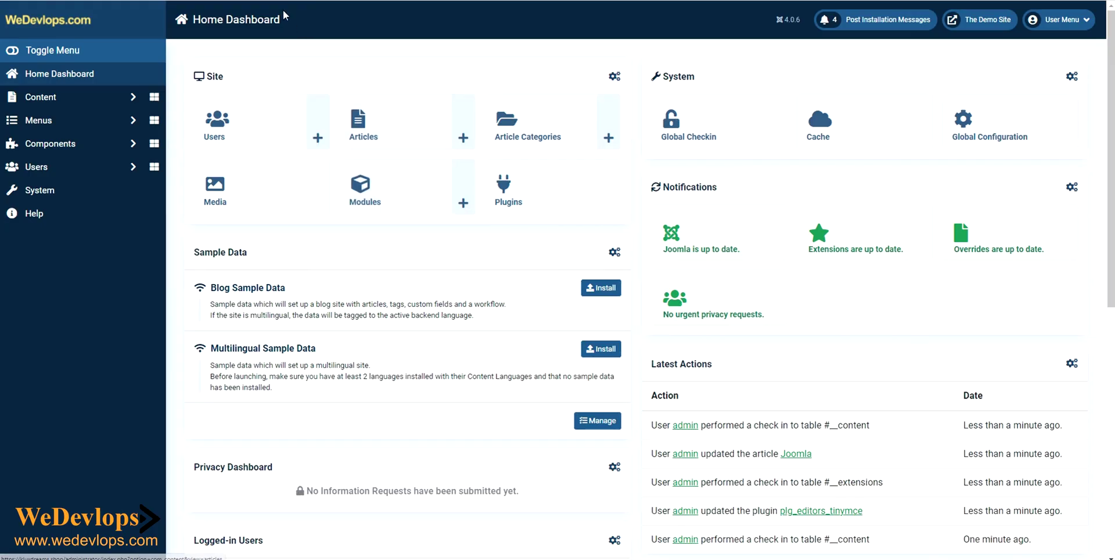
{"action": "left_click", "coordinate": [358, 128]}
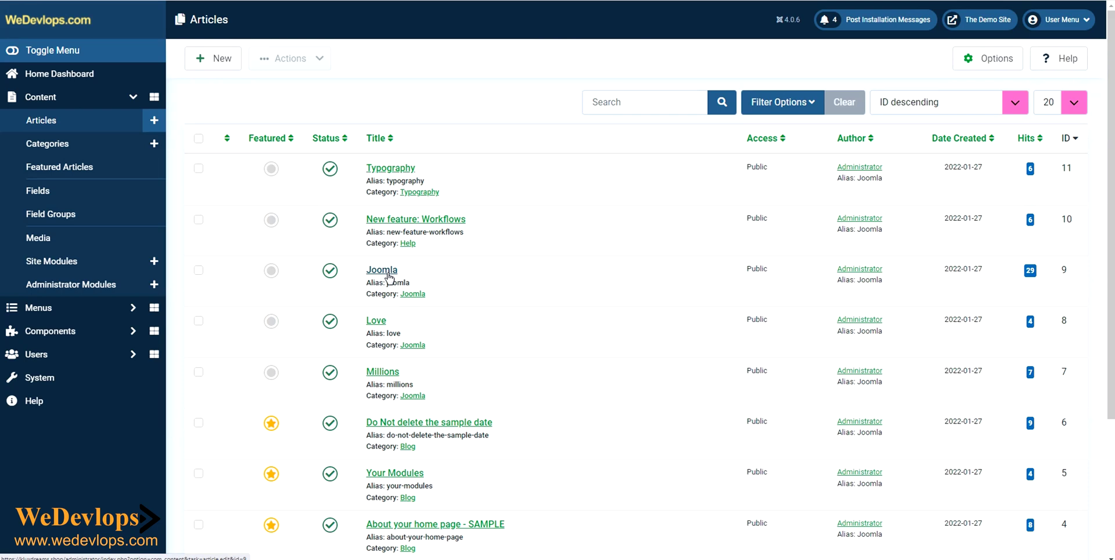
- Open the 'Joomla' article in the editor and scroll through its front-end preview
{"action": "left_click", "coordinate": [388, 273]}
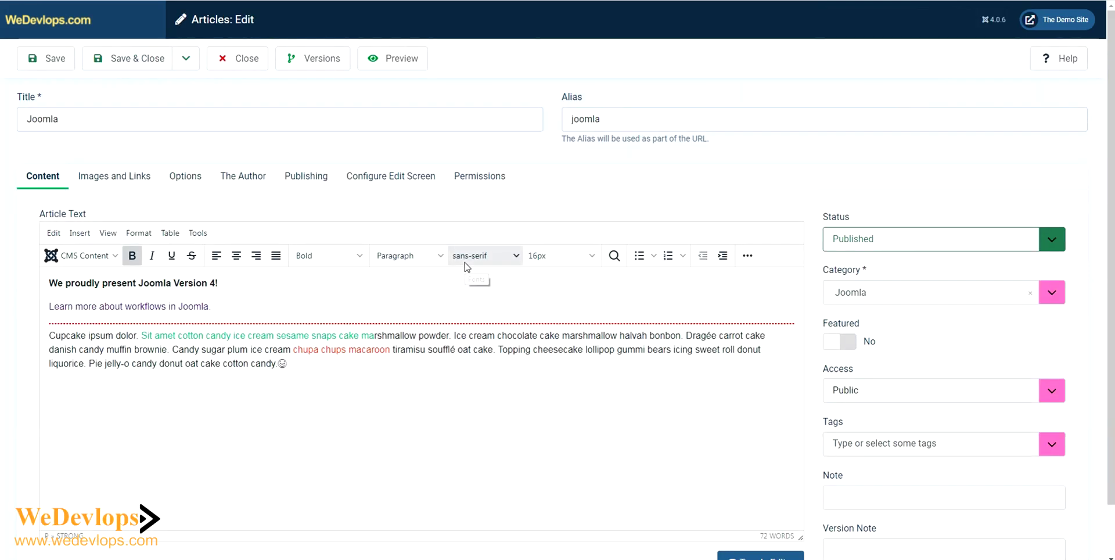
{"action": "left_click", "coordinate": [414, 69]}
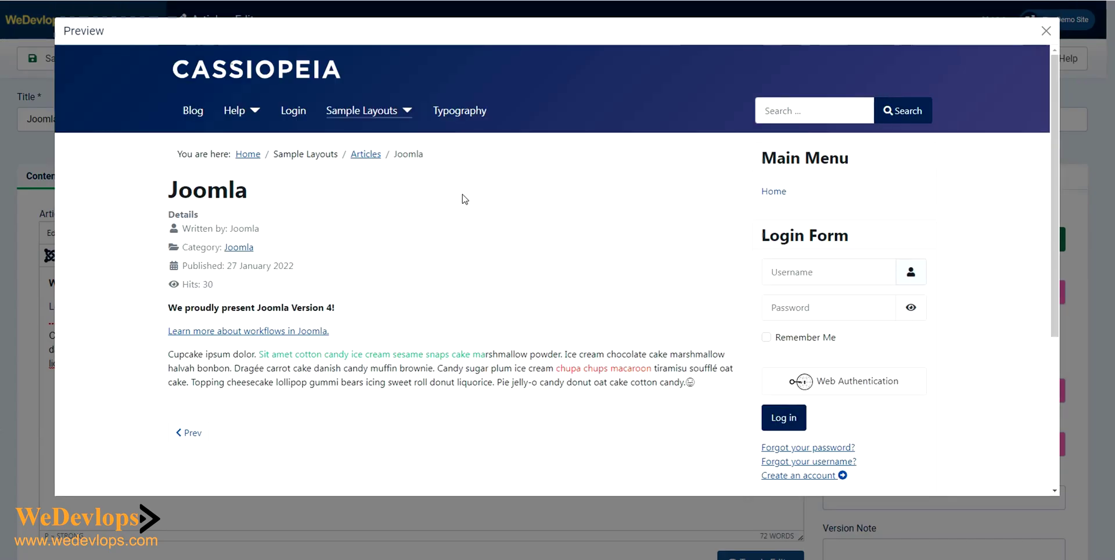
{"action": "scroll", "coordinate": [431, 217], "scroll_direction": "down", "scroll_amount": 2}
{"action": "scroll", "coordinate": [430, 218], "scroll_direction": "up", "scroll_amount": 2}
{"action": "scroll", "coordinate": [432, 221], "scroll_direction": "down", "scroll_amount": 2}
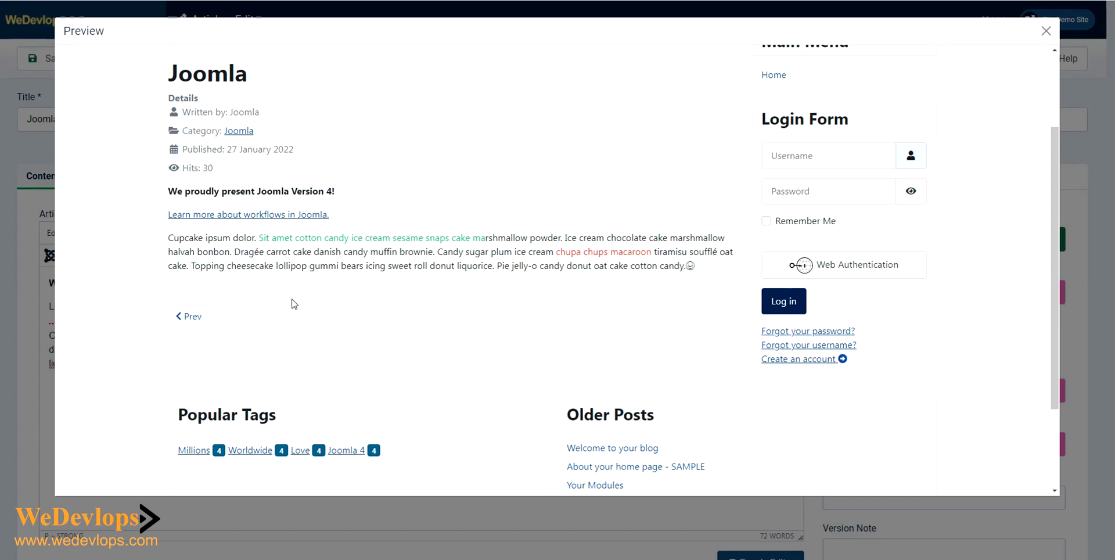
- Close the preview and add two empty lines after the article text
{"action": "left_click", "coordinate": [1046, 31]}
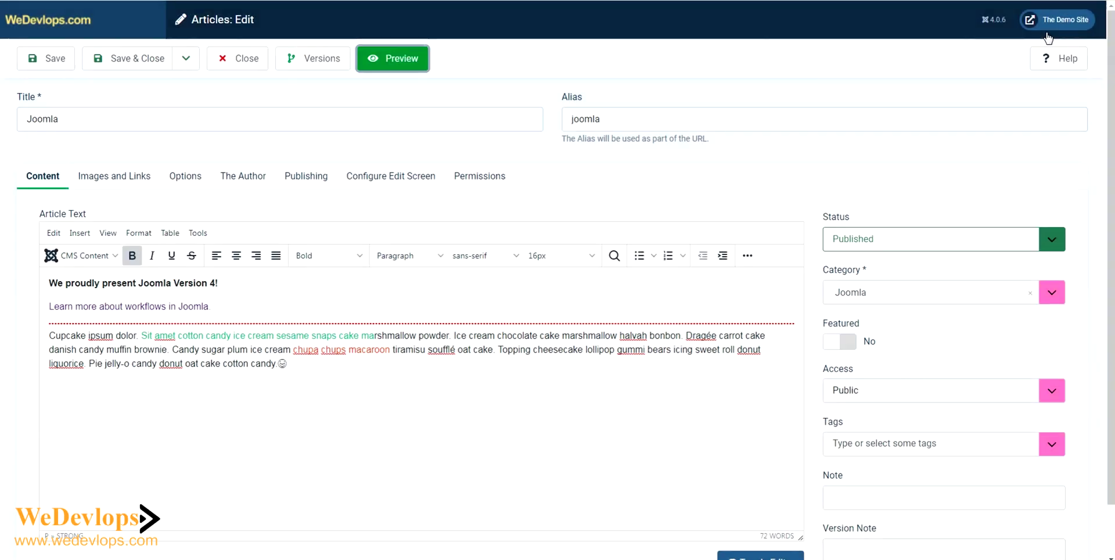
{"action": "left_click", "coordinate": [310, 366]}
{"action": "key", "text": "Return"}
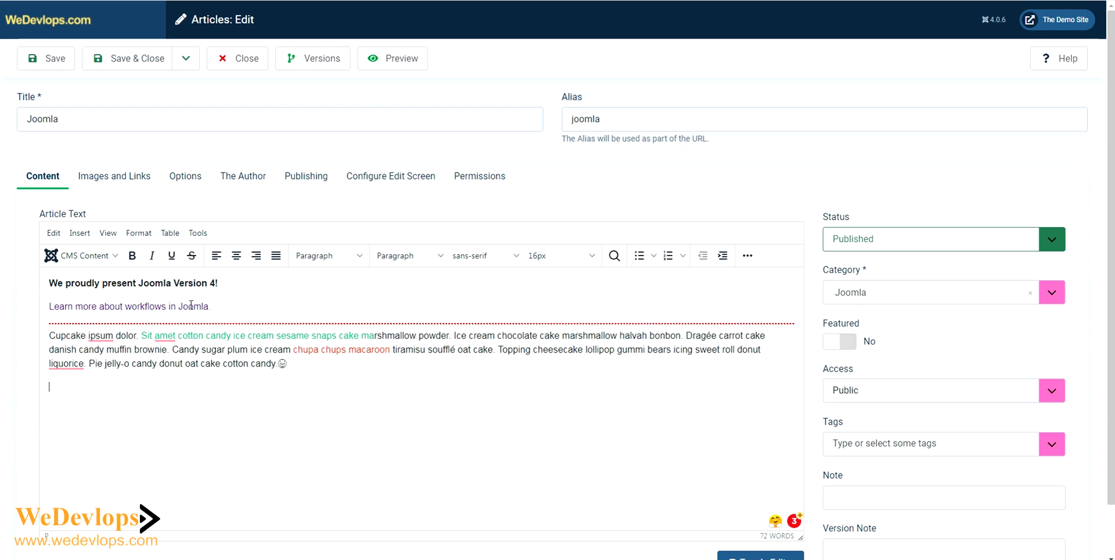
{"action": "key", "text": "Return"}
- Insert 'logo new update.png' from the media library via CMS Content > Media
{"action": "left_click", "coordinate": [91, 264]}
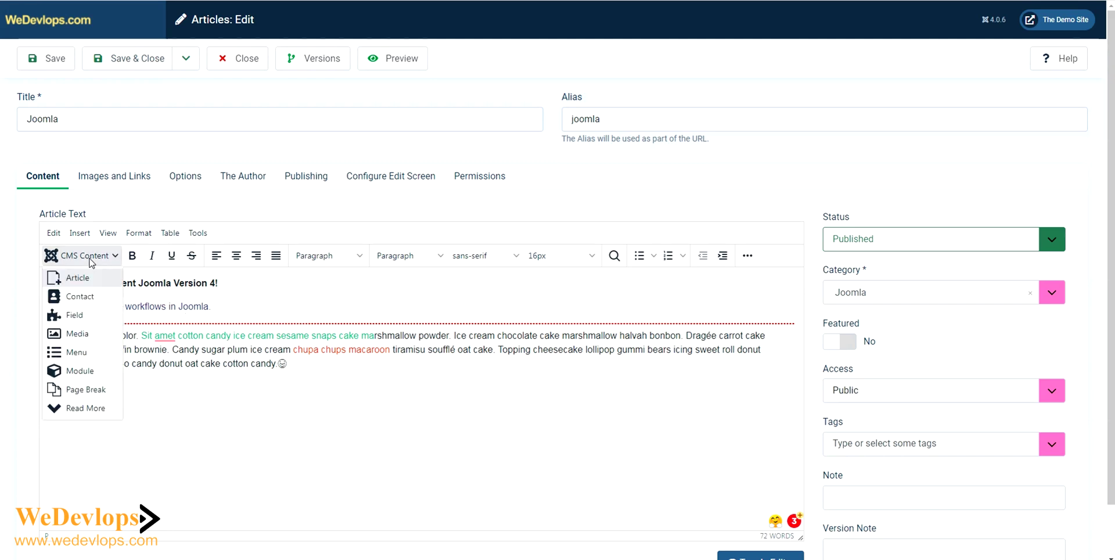
{"action": "left_click", "coordinate": [86, 335]}
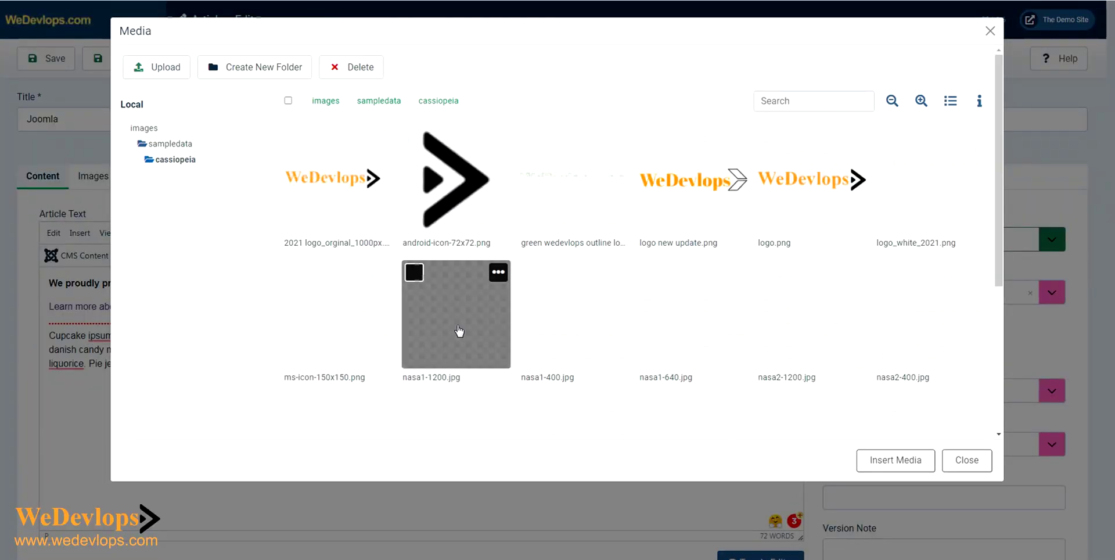
{"action": "left_click", "coordinate": [706, 186]}
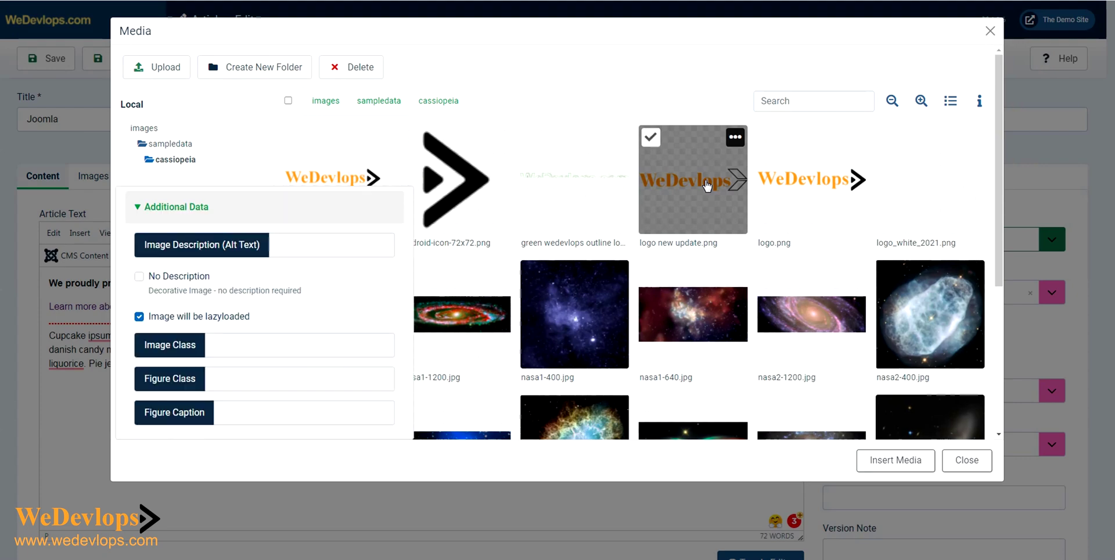
{"action": "left_click", "coordinate": [886, 464]}
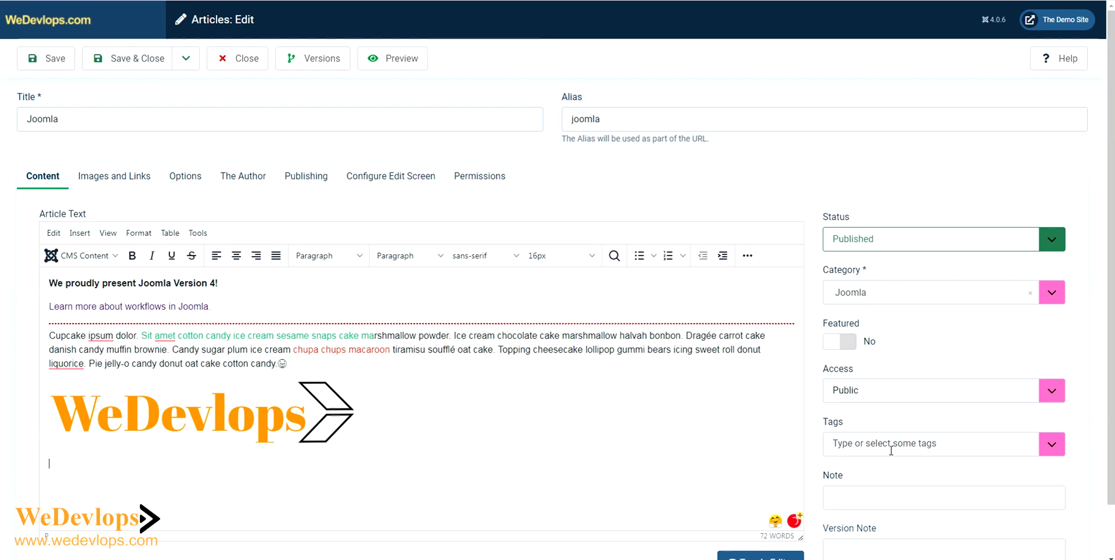
- Place the caret below the logo and start the Insert/Edit Image tool for a second image
{"action": "left_click", "coordinate": [469, 463]}
{"action": "left_click", "coordinate": [747, 256]}
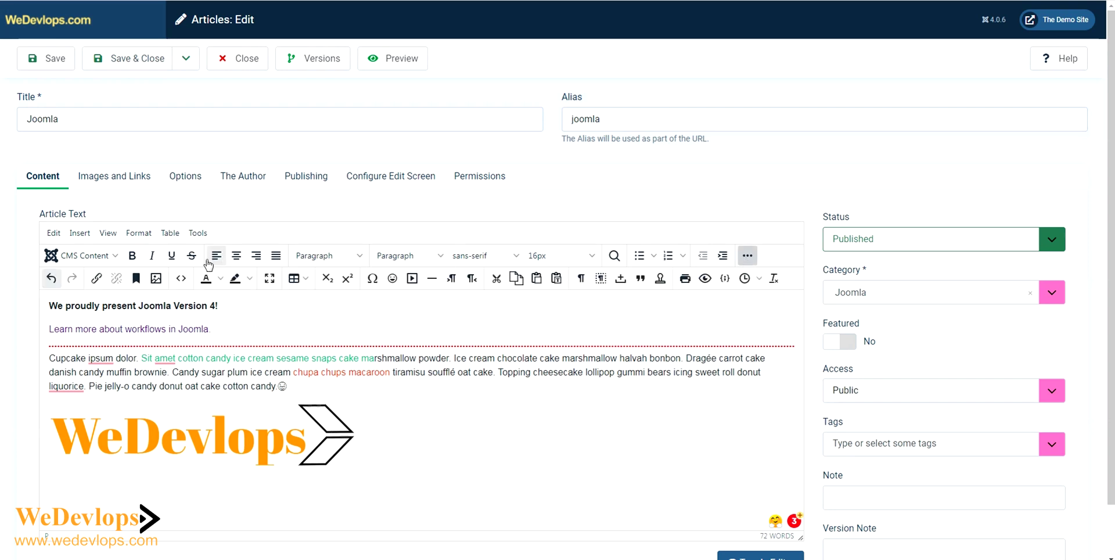
{"action": "left_click", "coordinate": [156, 279]}
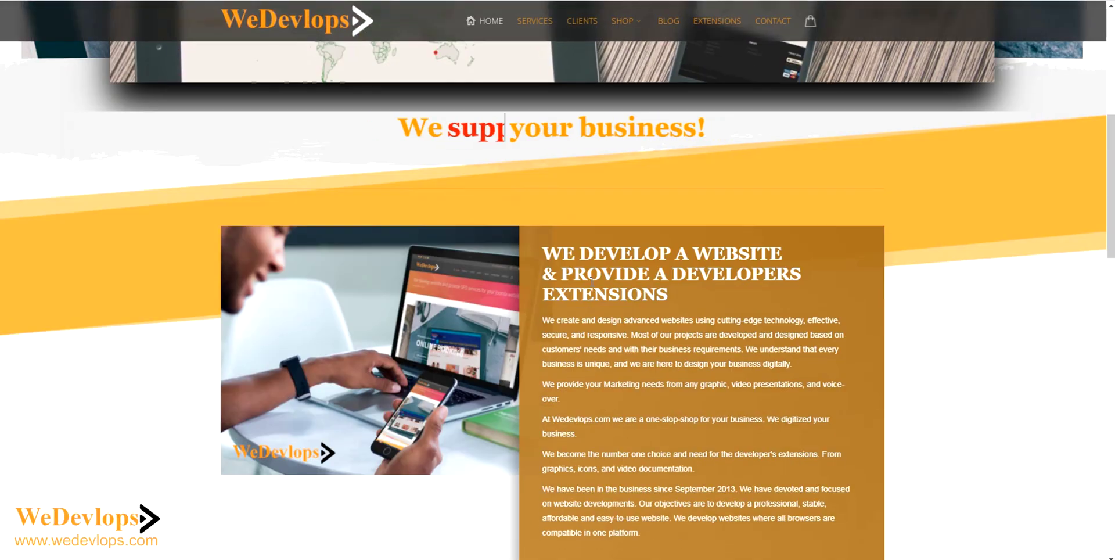
- Copy the image address of the WeDevlops laptop-and-phone photo
{"action": "right_click", "coordinate": [389, 317]}
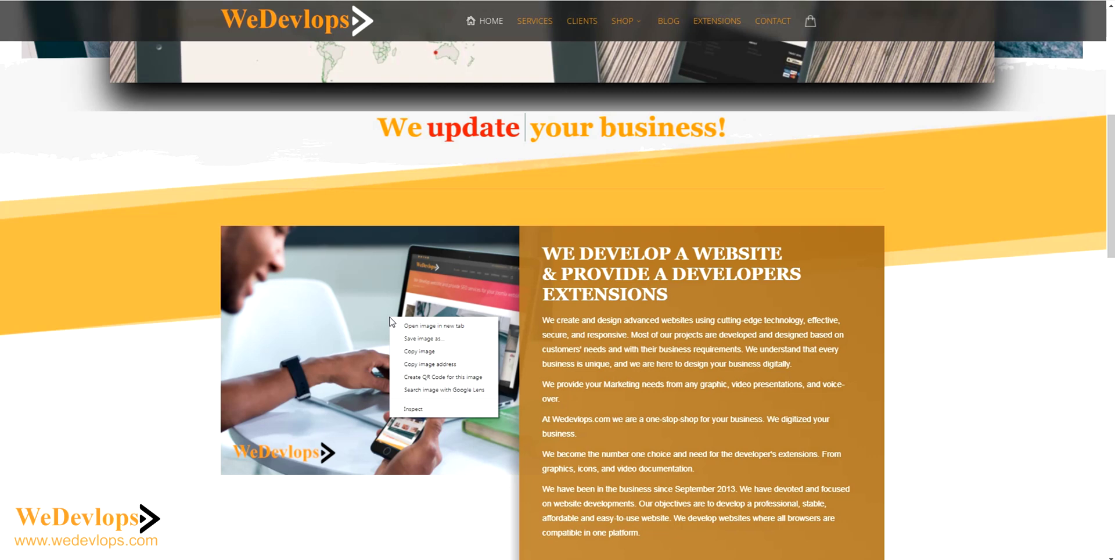
{"action": "left_click", "coordinate": [413, 363]}
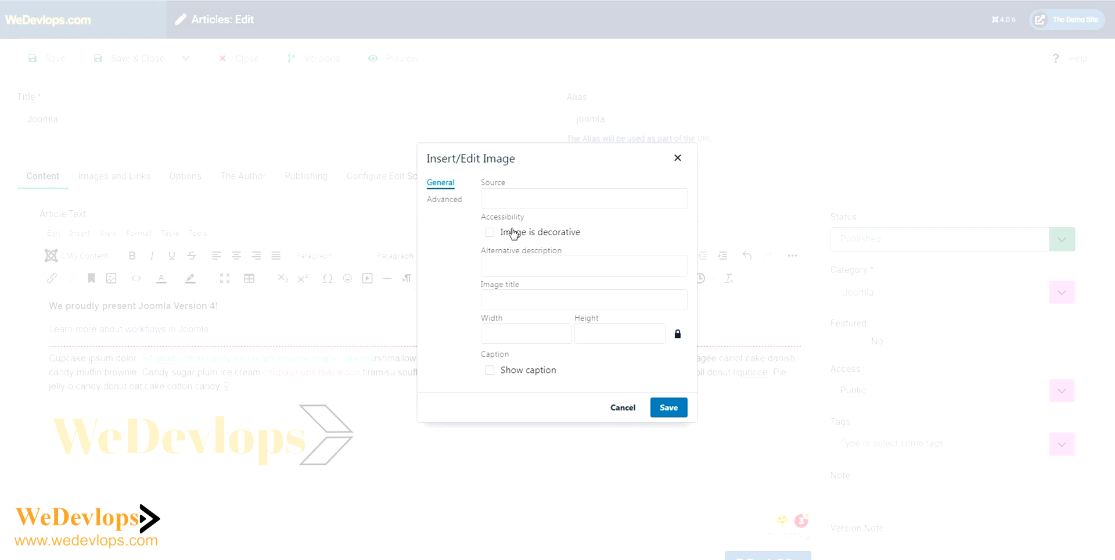
- Paste the laptop photo's URL as the image source and insert it into the article
{"action": "left_click", "coordinate": [510, 194]}
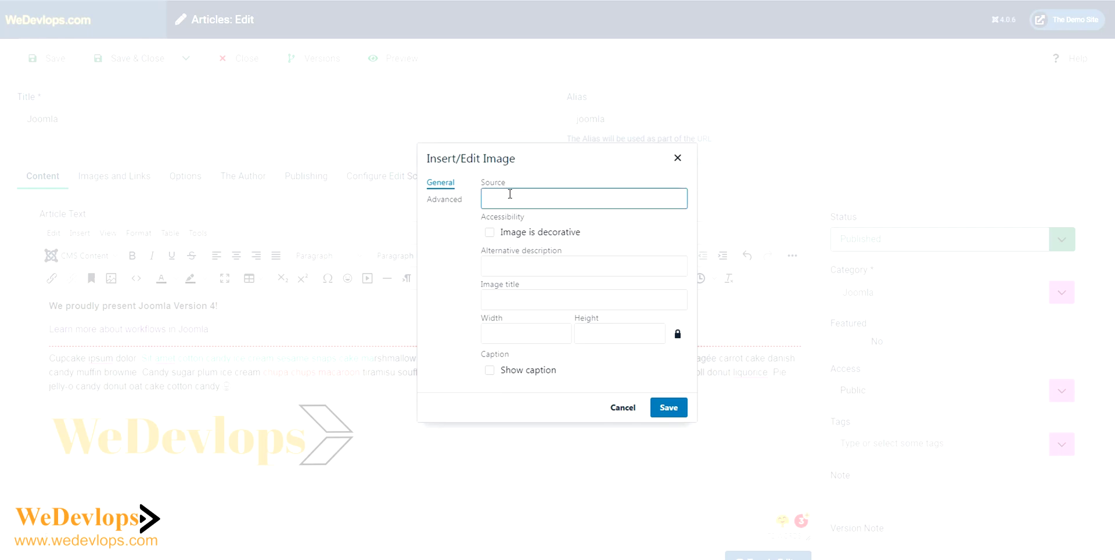
{"action": "key", "text": "ctrl+v"}
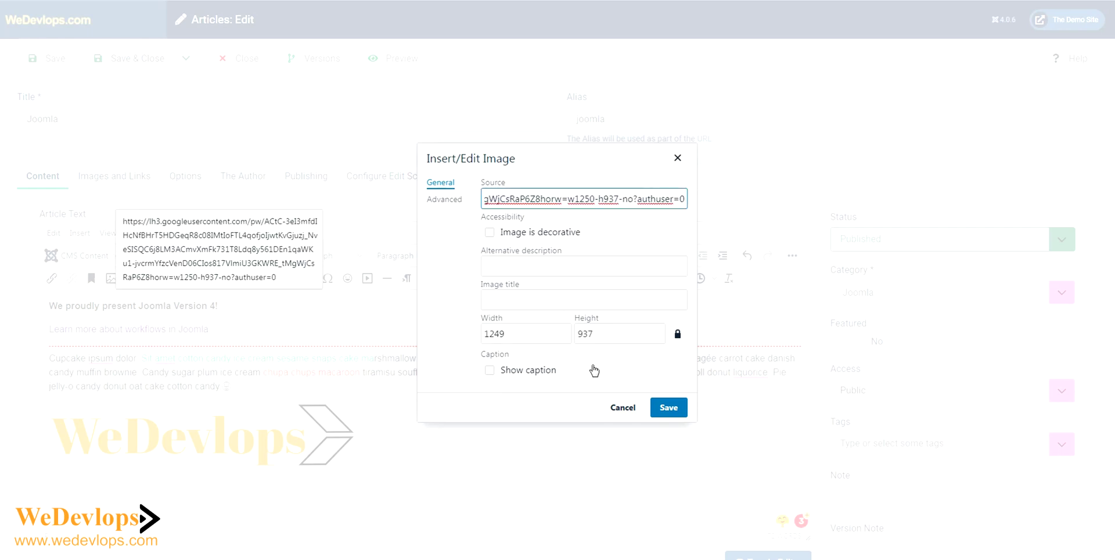
{"action": "left_click", "coordinate": [668, 409]}
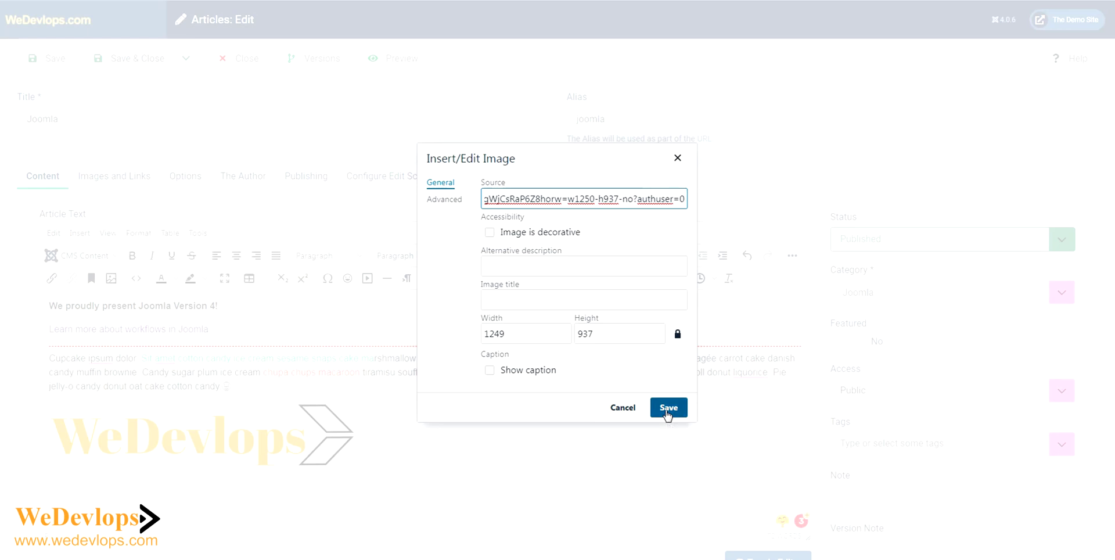
{"action": "scroll", "coordinate": [623, 386], "scroll_direction": "down", "scroll_amount": 1}
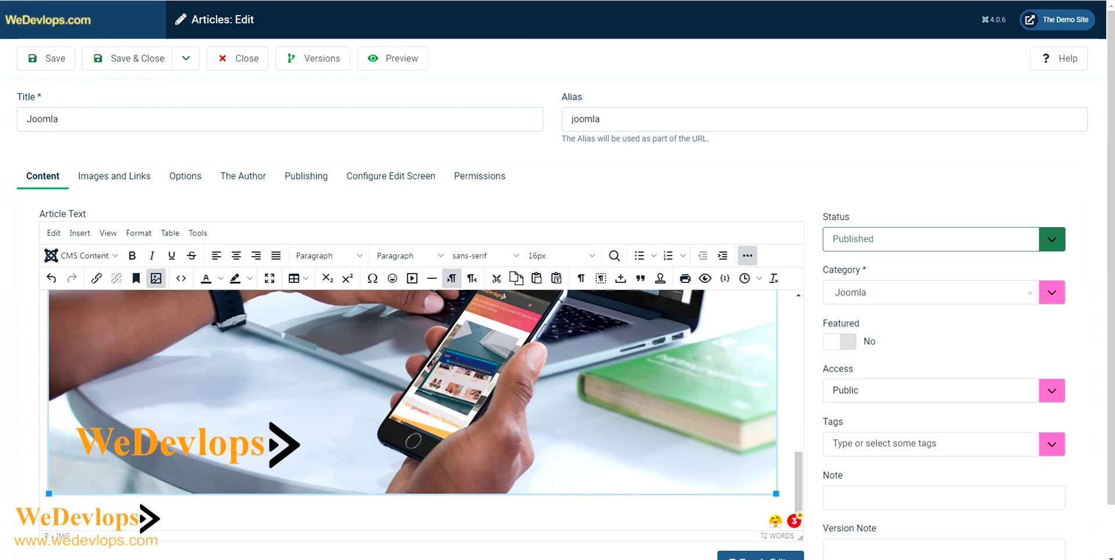
{"action": "left_click", "coordinate": [705, 281]}
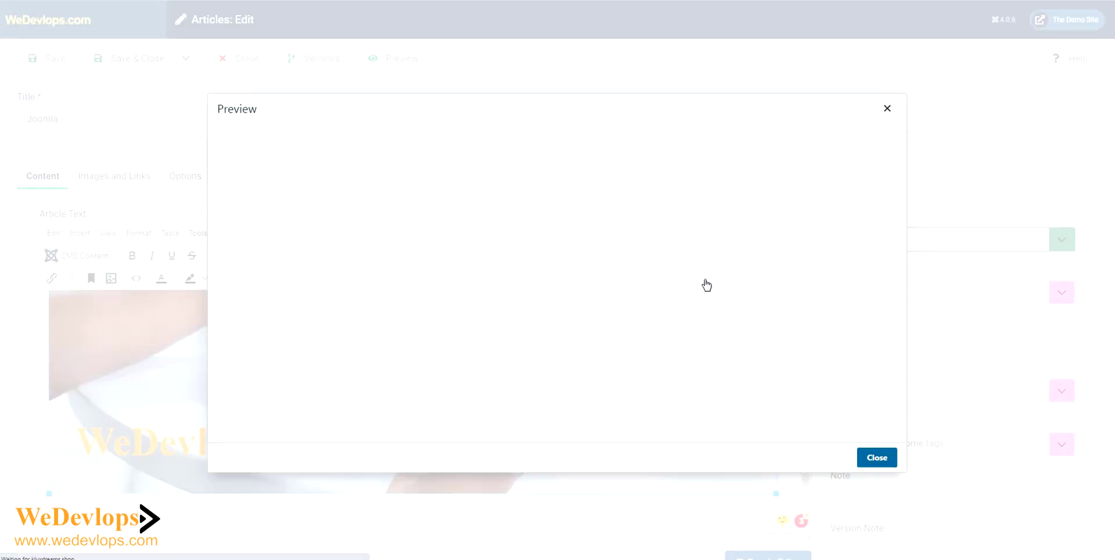
{"action": "scroll", "coordinate": [669, 243], "scroll_direction": "down", "scroll_amount": 3}
{"action": "scroll", "coordinate": [669, 242], "scroll_direction": "down", "scroll_amount": 3}
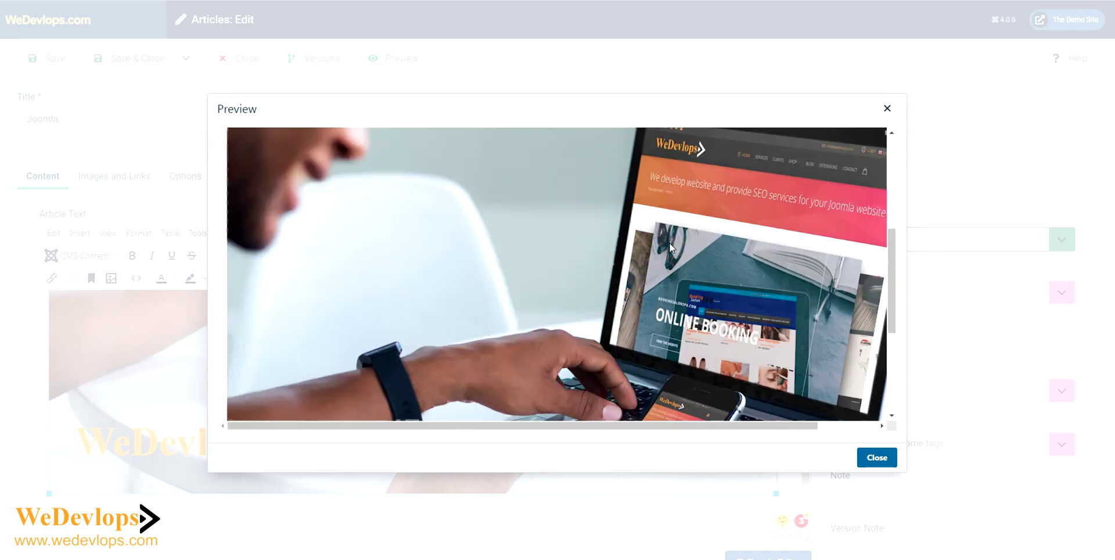
{"action": "scroll", "coordinate": [669, 242], "scroll_direction": "down", "scroll_amount": 2}
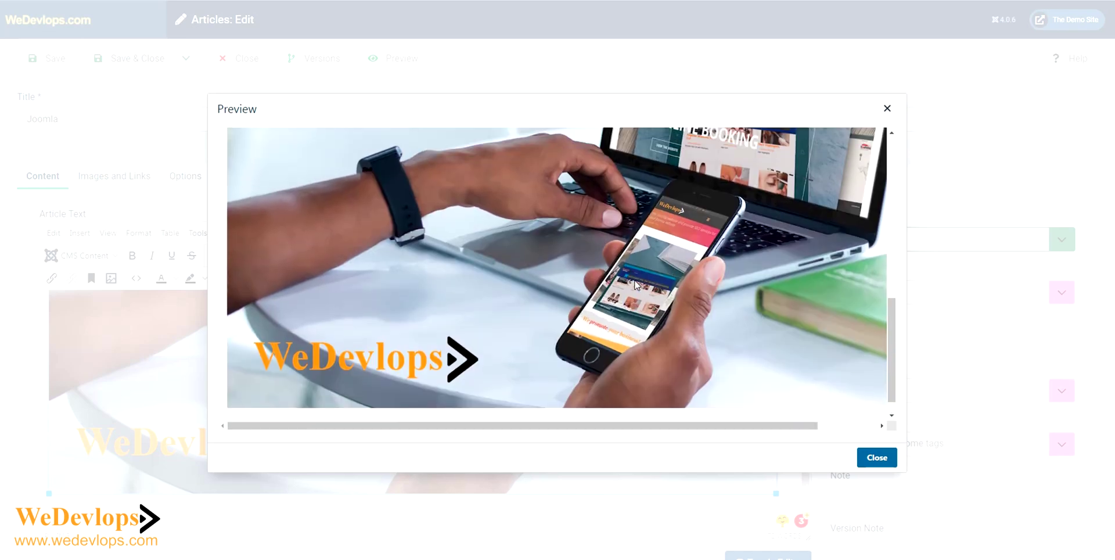
{"action": "scroll", "coordinate": [634, 280], "scroll_direction": "up", "scroll_amount": 3}
{"action": "scroll", "coordinate": [634, 280], "scroll_direction": "up", "scroll_amount": 1}
{"action": "scroll", "coordinate": [634, 280], "scroll_direction": "up", "scroll_amount": 3}
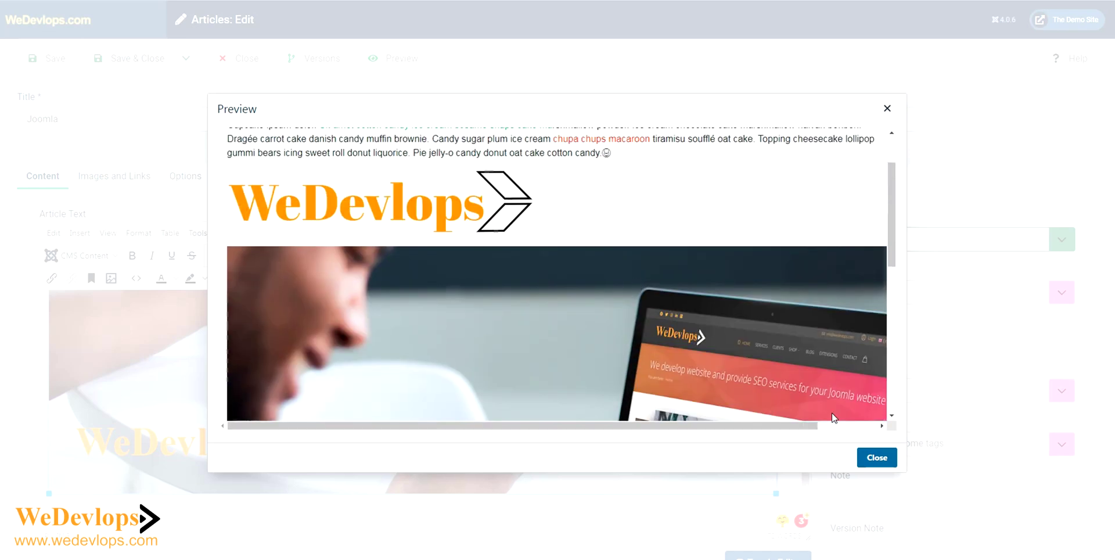
{"action": "left_click", "coordinate": [869, 459]}
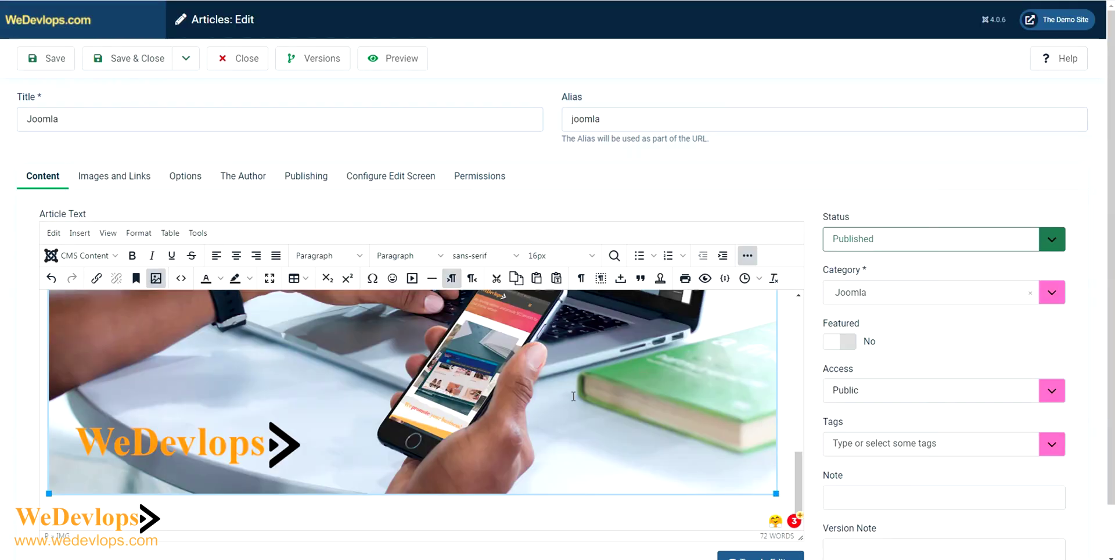
- Set the laptop photo's border style to Dotted under the image's Advanced settings
{"action": "left_click", "coordinate": [156, 280]}
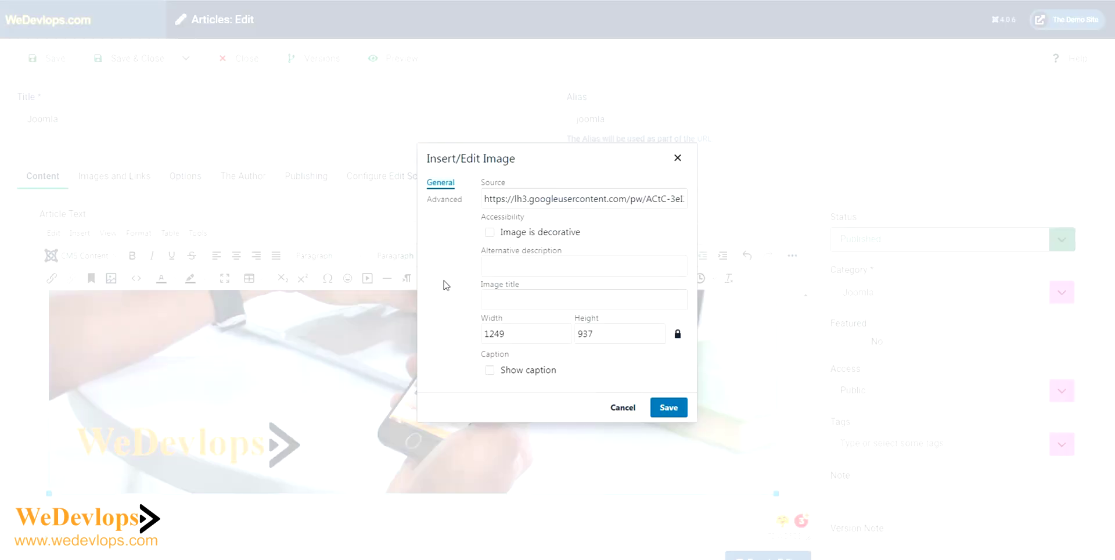
{"action": "left_click", "coordinate": [446, 199]}
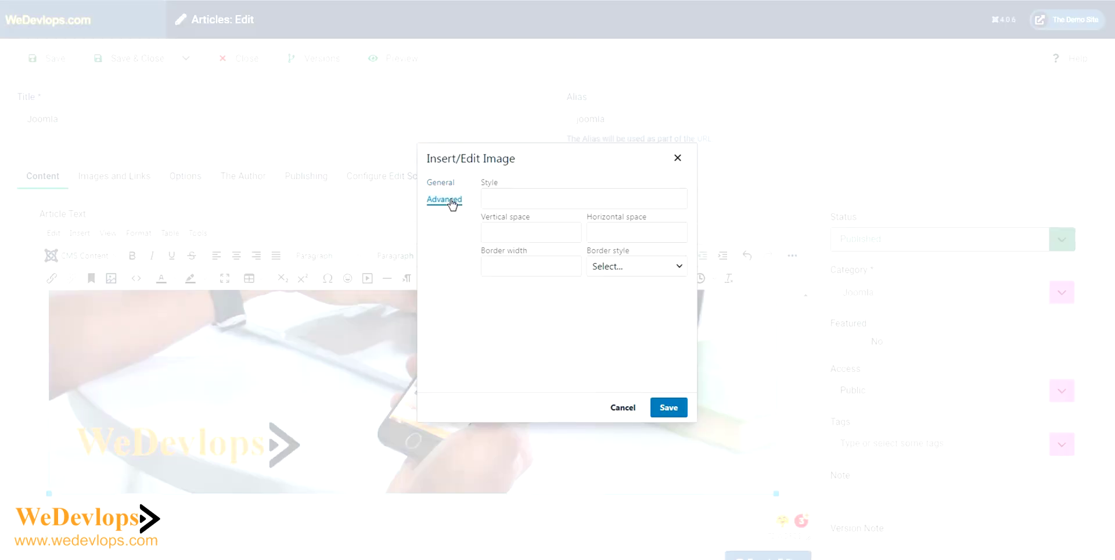
{"action": "left_click", "coordinate": [621, 268]}
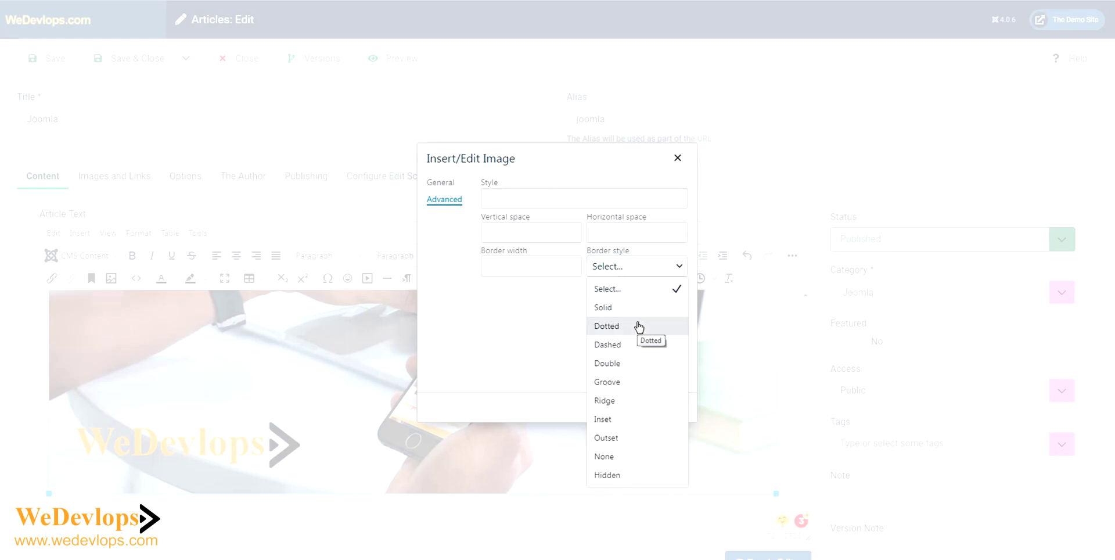
{"action": "left_click", "coordinate": [638, 326]}
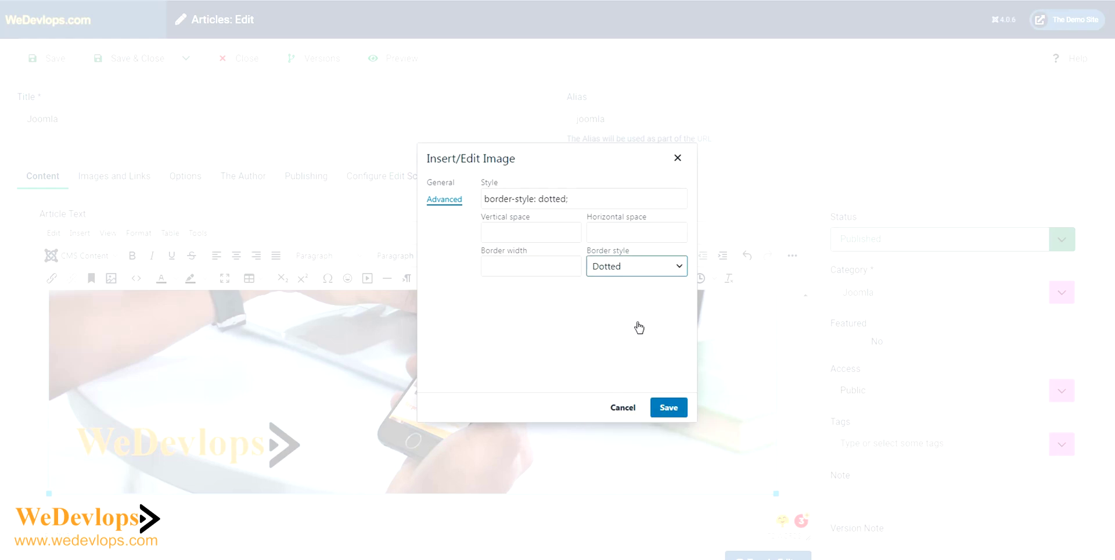
{"action": "left_click", "coordinate": [671, 408]}
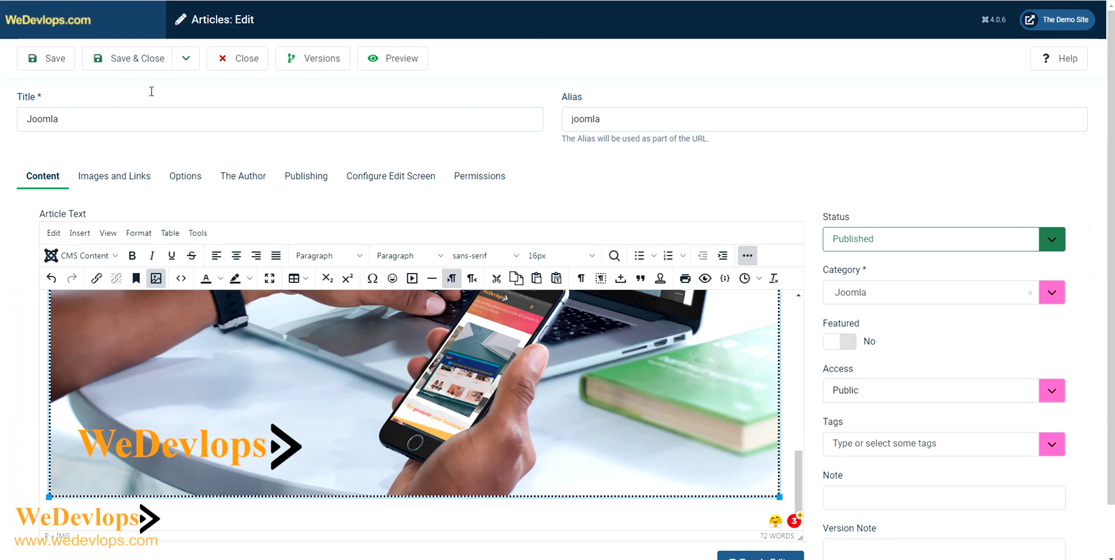
- Save and close the article, then scroll the site's front page
{"action": "left_click", "coordinate": [137, 64]}
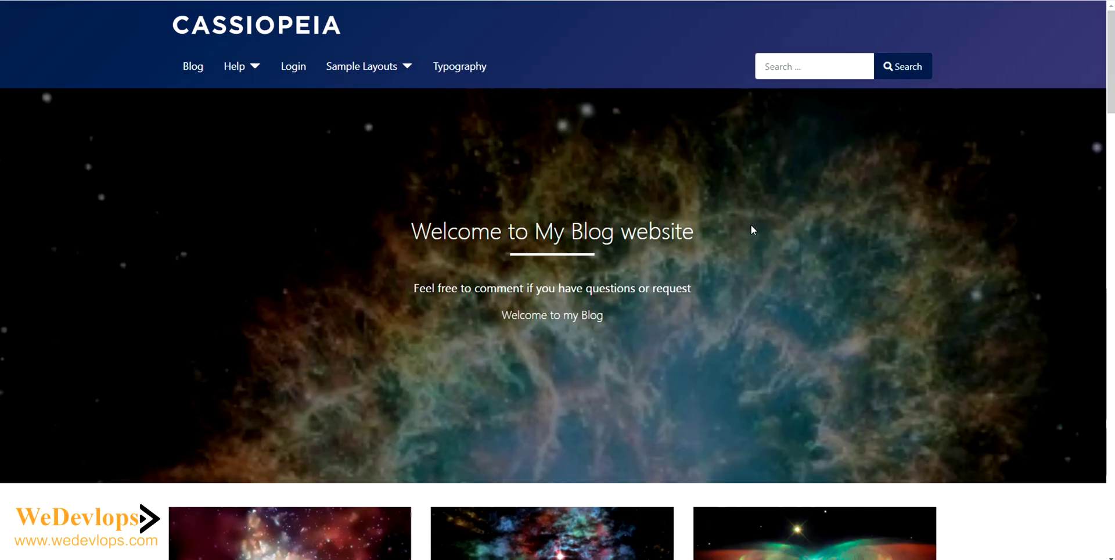
{"action": "scroll", "coordinate": [751, 229], "scroll_direction": "down", "scroll_amount": 2}
{"action": "scroll", "coordinate": [882, 266], "scroll_direction": "down", "scroll_amount": 2}
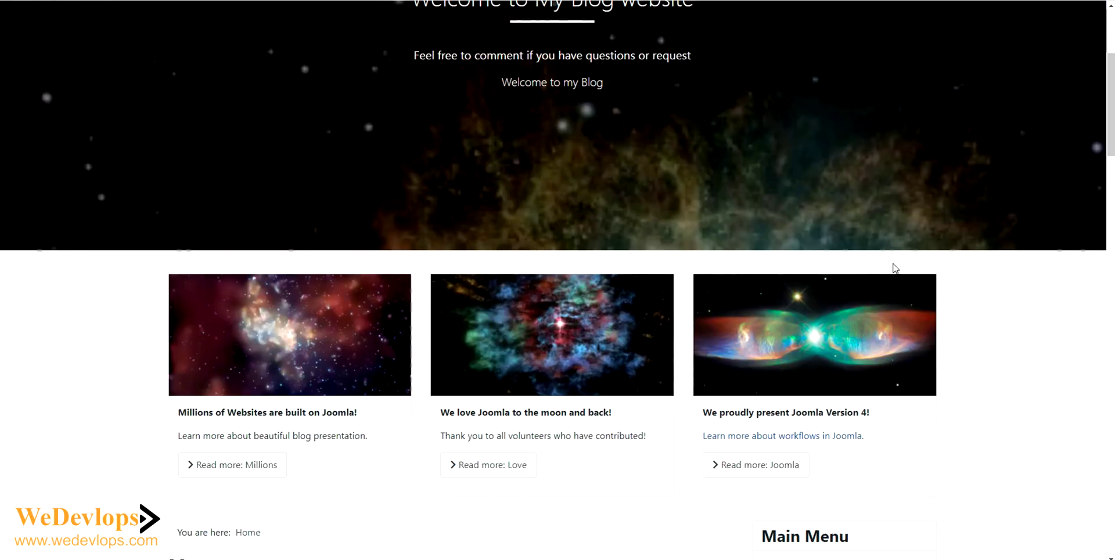
- Open the full 'Joomla' article and review the logo and dotted-bordered laptop photo
{"action": "left_click", "coordinate": [761, 471]}
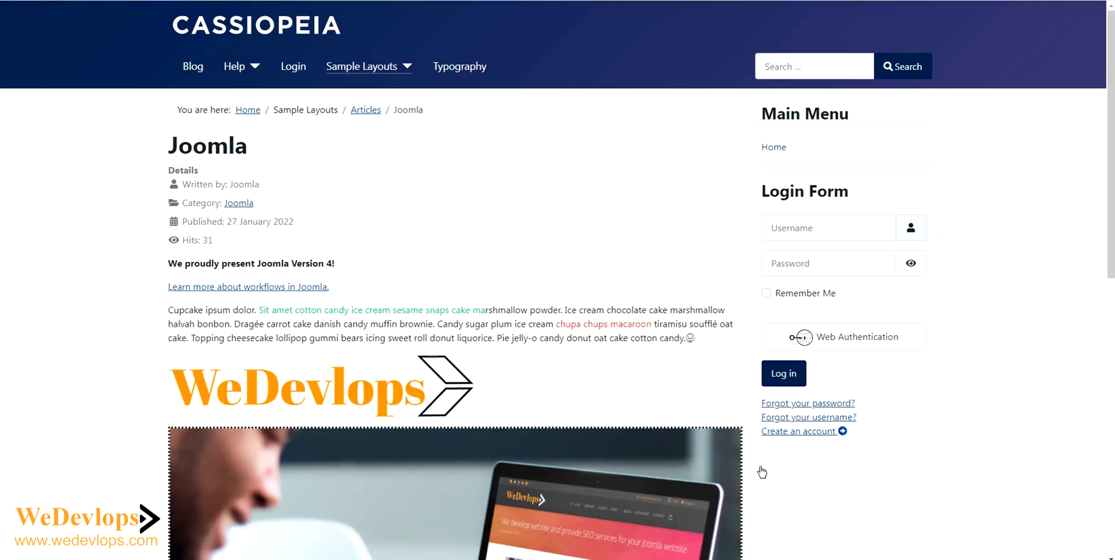
{"action": "scroll", "coordinate": [587, 251], "scroll_direction": "down", "scroll_amount": 2}
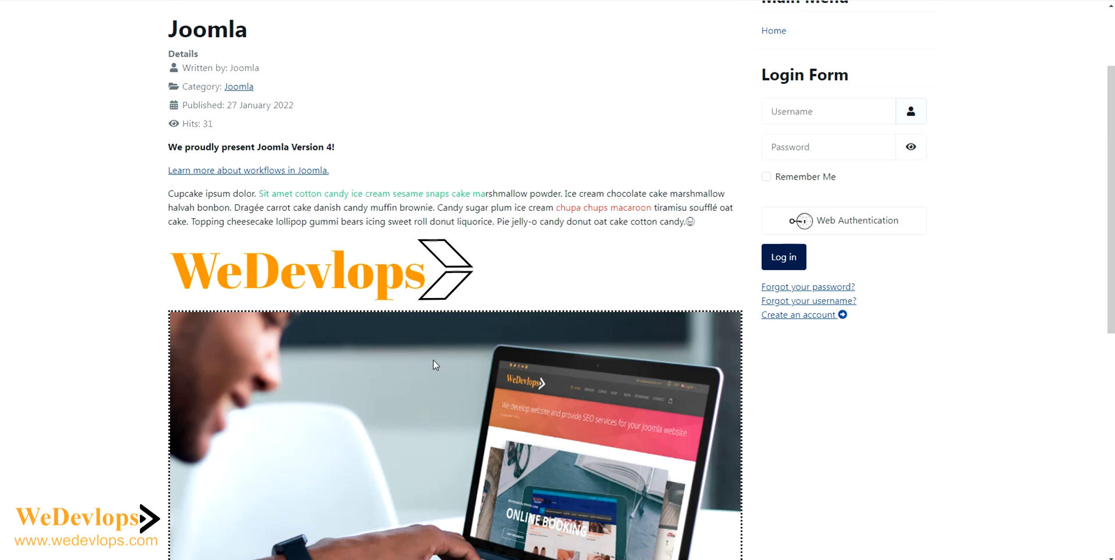
{"action": "scroll", "coordinate": [435, 361], "scroll_direction": "down", "scroll_amount": 3}
{"action": "scroll", "coordinate": [437, 366], "scroll_direction": "down", "scroll_amount": 3}
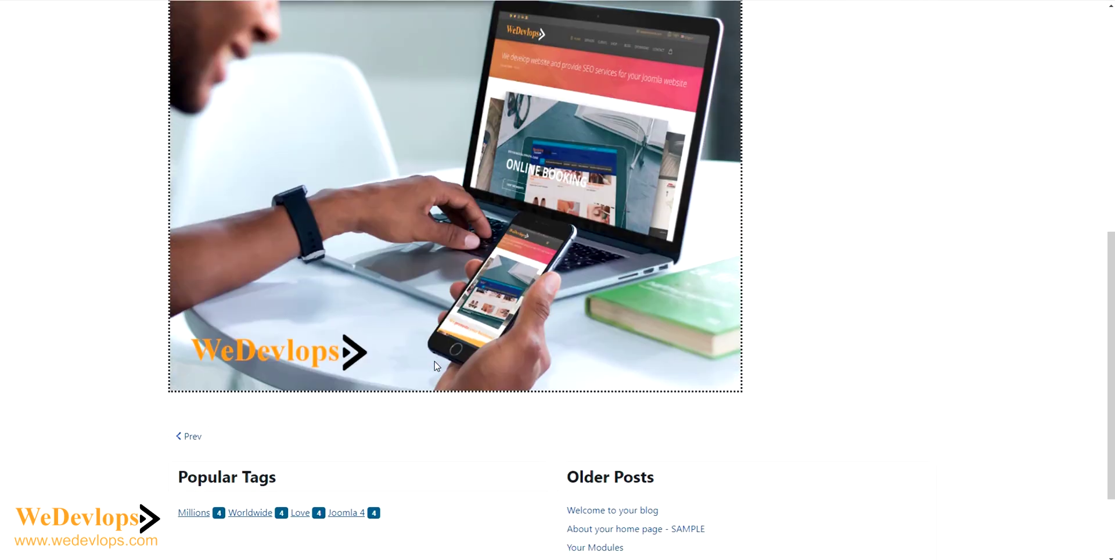
{"action": "scroll", "coordinate": [436, 366], "scroll_direction": "up", "scroll_amount": 3}
{"action": "scroll", "coordinate": [437, 366], "scroll_direction": "up", "scroll_amount": 2}
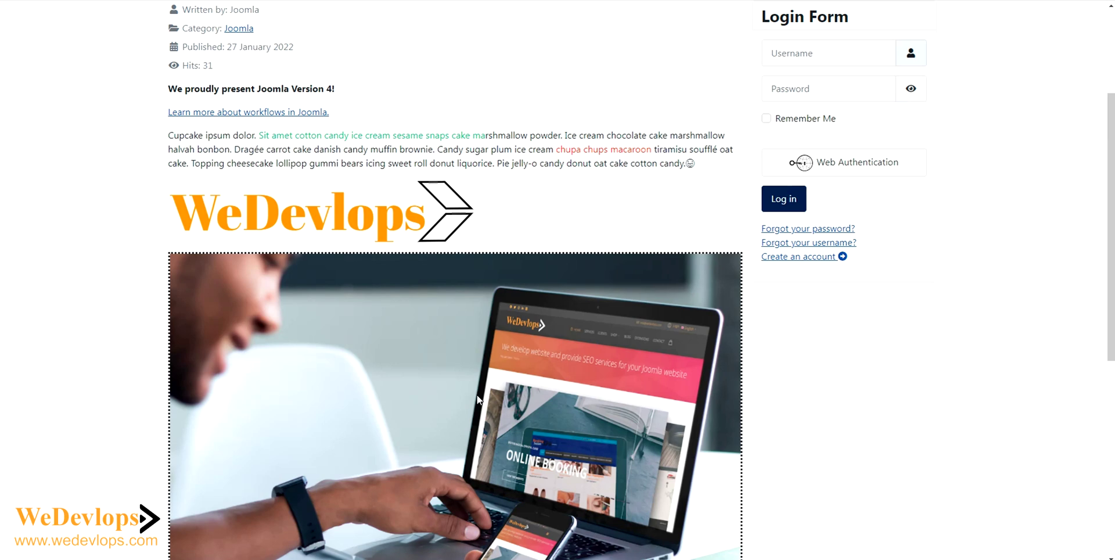
{"action": "scroll", "coordinate": [478, 399], "scroll_direction": "up", "scroll_amount": 2}
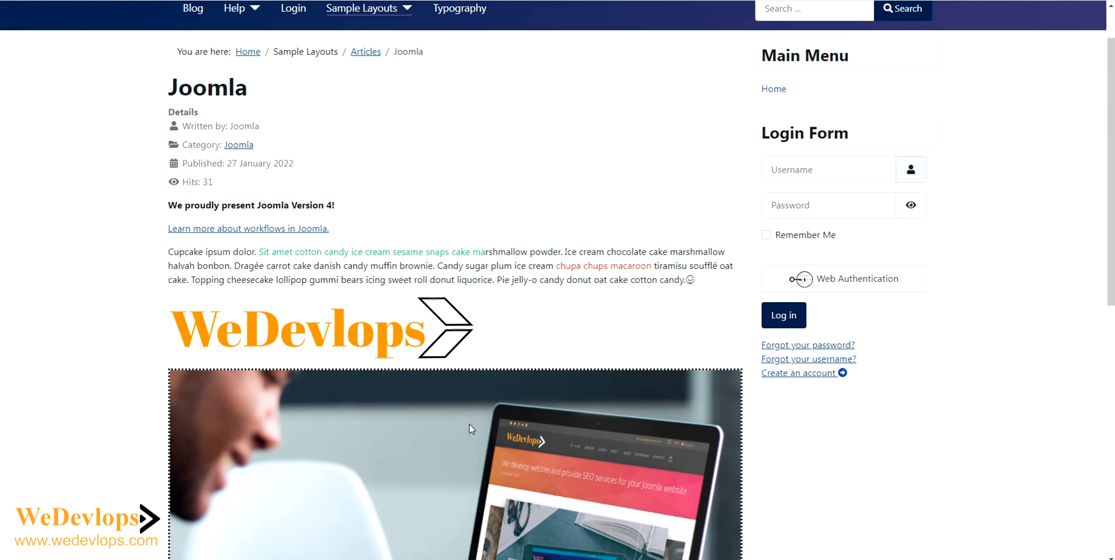
{"action": "scroll", "coordinate": [477, 428], "scroll_direction": "down", "scroll_amount": 2}
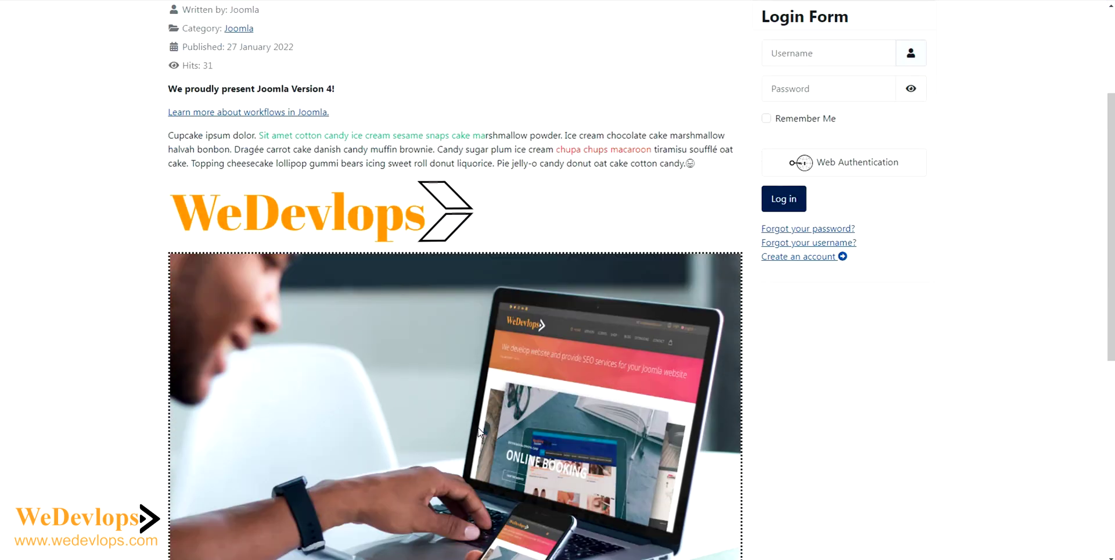